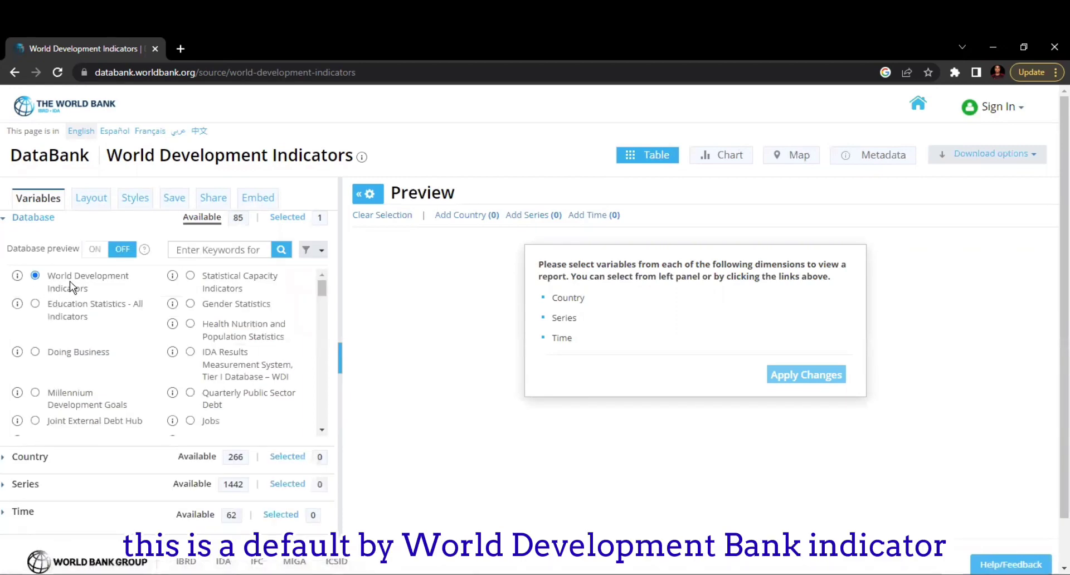
Select Nigeria as the country for the World Development Indicators report
left_click(32, 221)
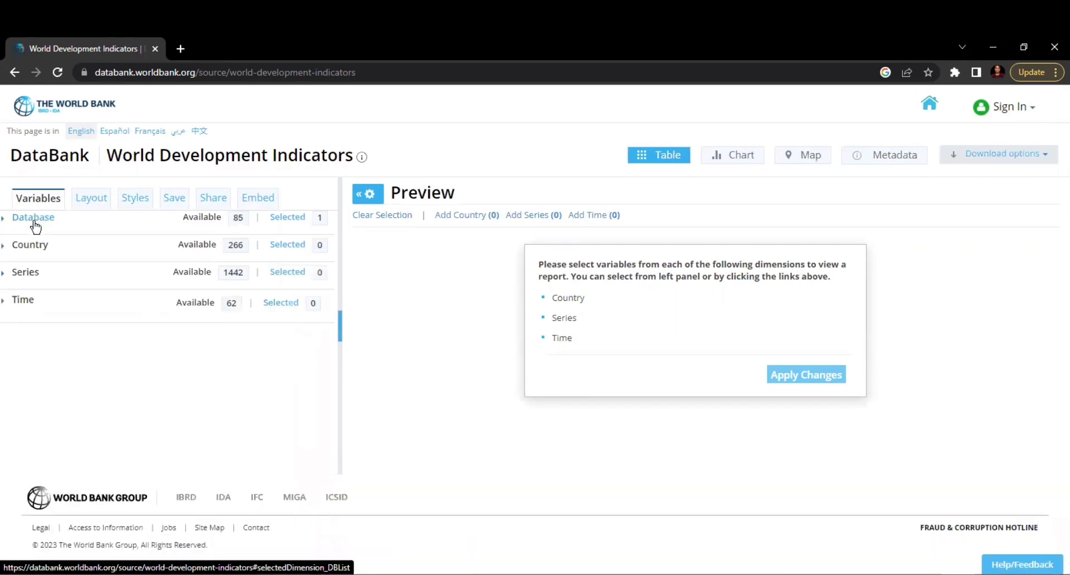
left_click(33, 248)
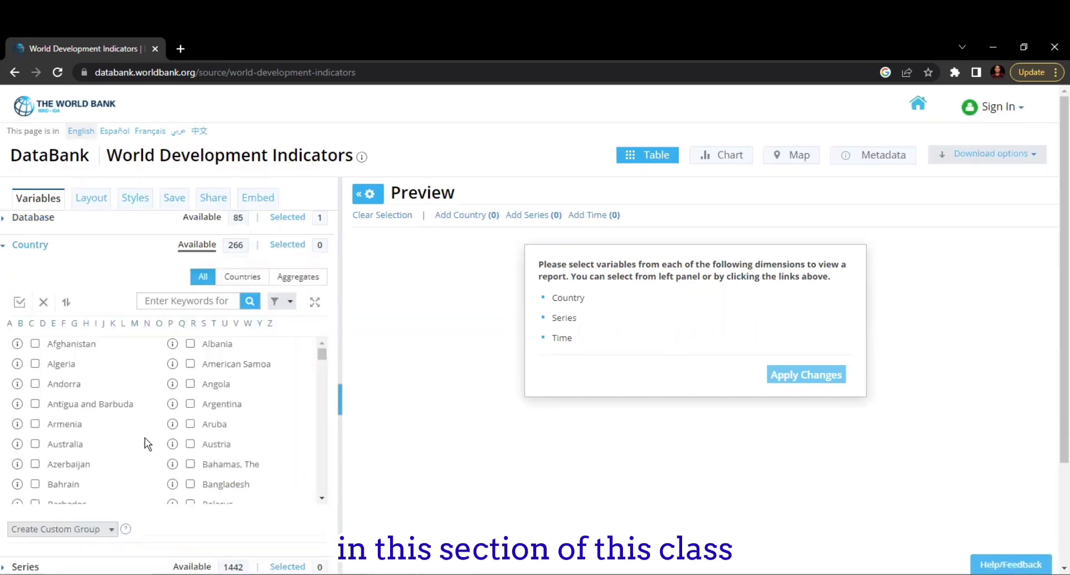
left_click(148, 324)
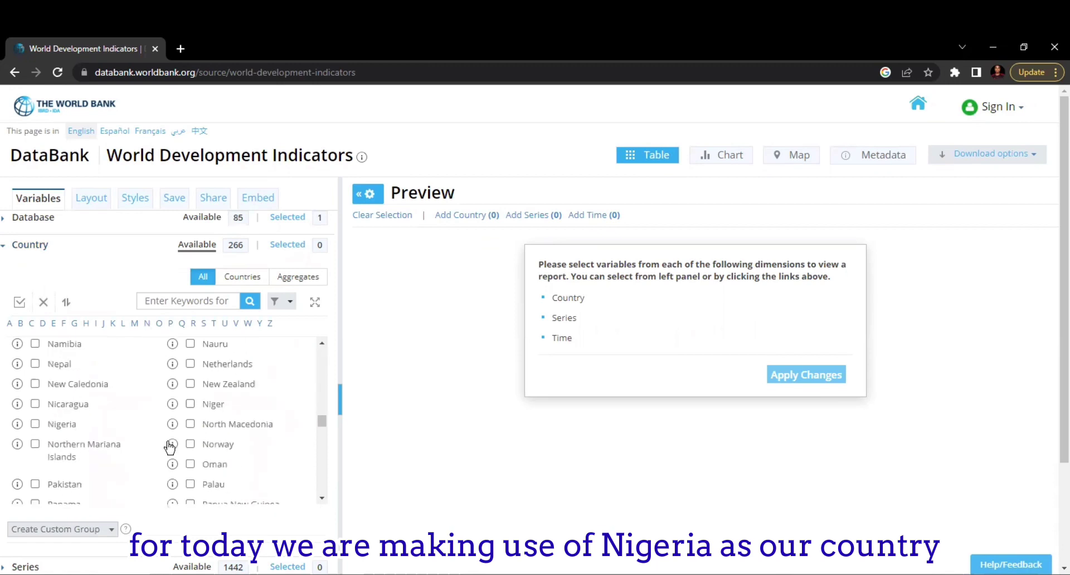
left_click(35, 423)
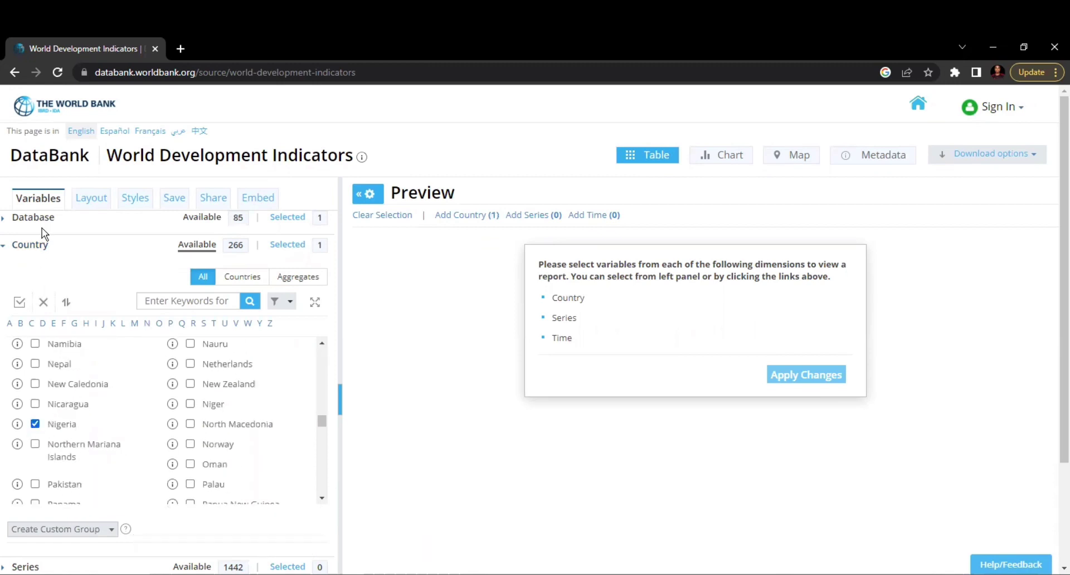
left_click(32, 246)
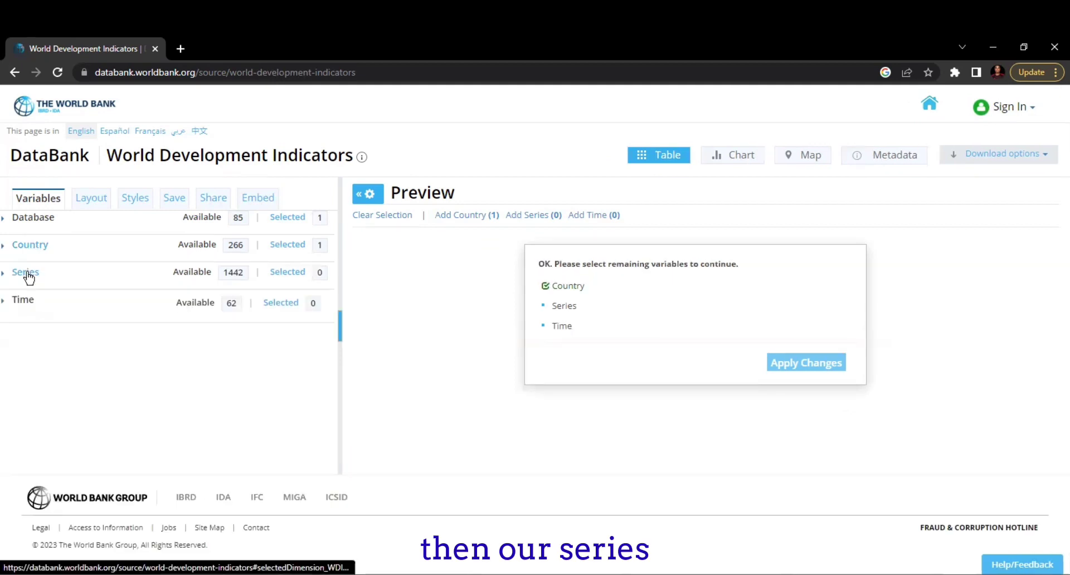
Add the series Exports of goods and services (% of GDP) to the report
left_click(27, 273)
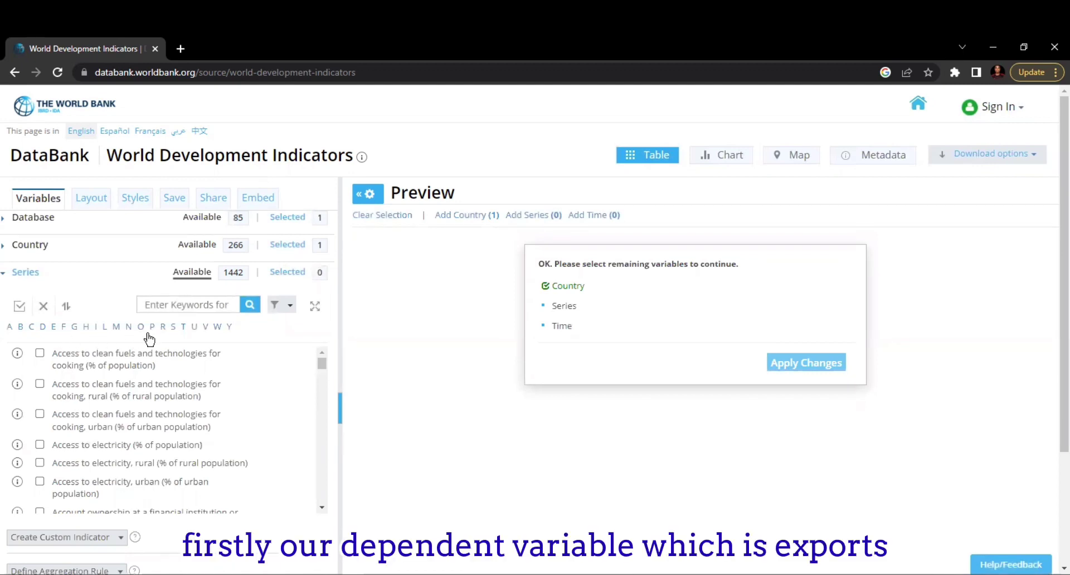
left_click(53, 328)
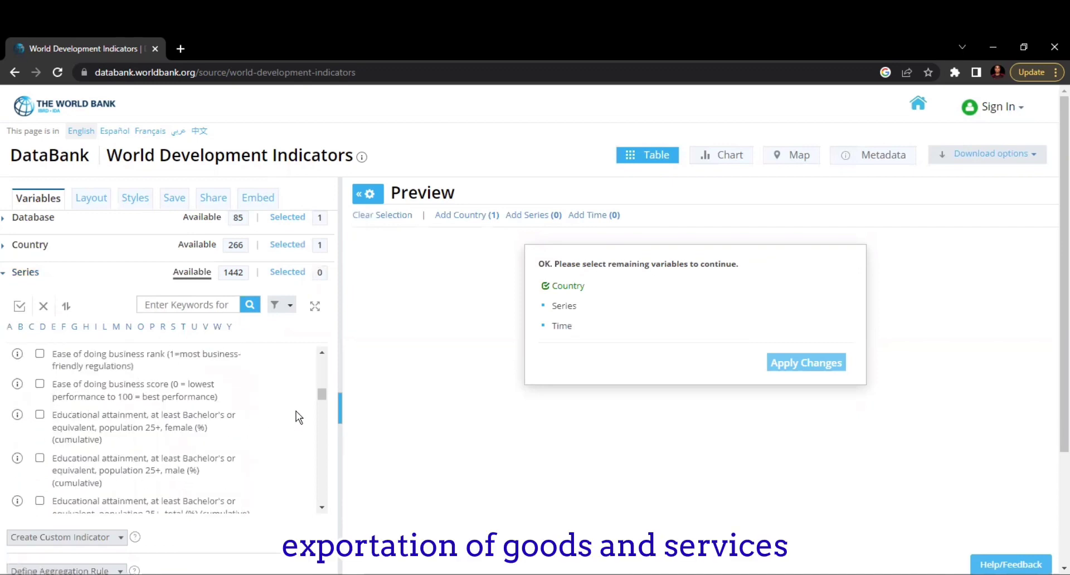
mouse_move(320, 393)
left_mouse_down()
mouse_move(320, 430)
mouse_move(320, 398)
left_mouse_up()
left_click(54, 328)
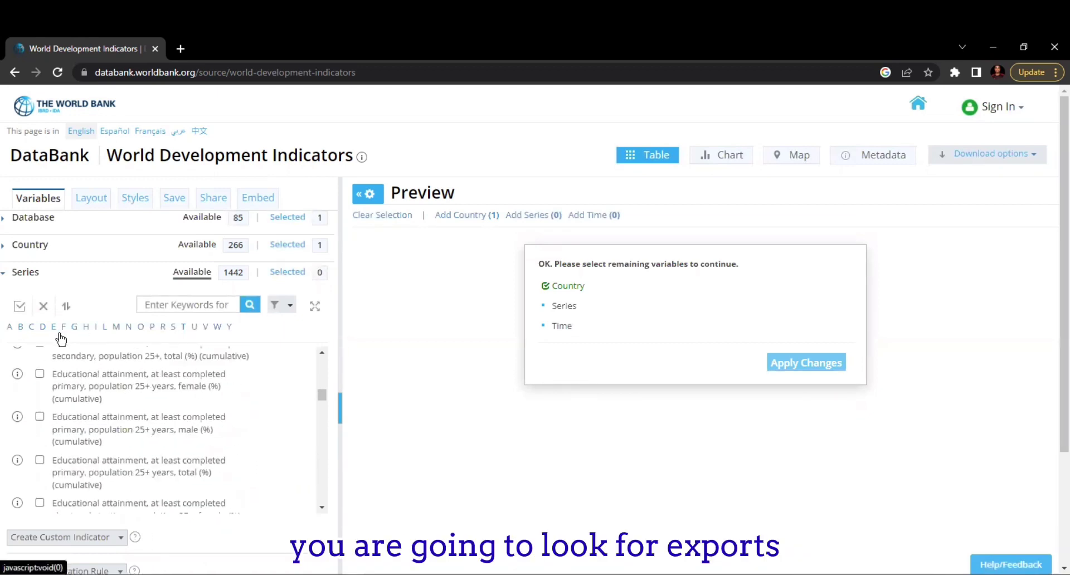
left_click(323, 403)
left_click_drag(322, 406, 322, 405)
left_click(322, 508)
left_click(322, 507)
left_click(321, 507)
left_click(322, 507)
left_click(321, 508)
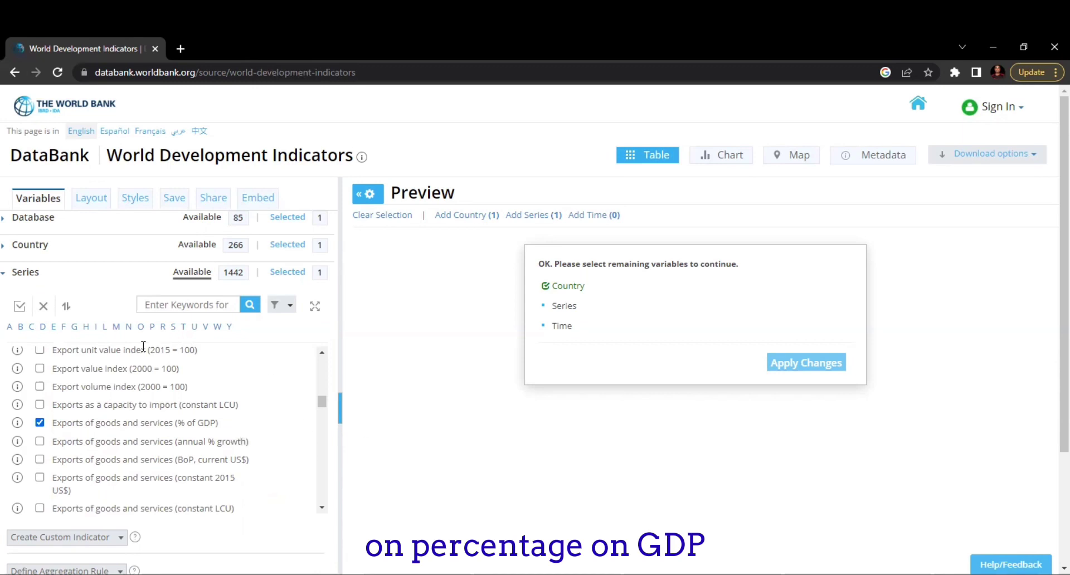
Add the series GDP growth (annual %) and Imports of goods and services (BoP, current US$) to the report
left_click(74, 328)
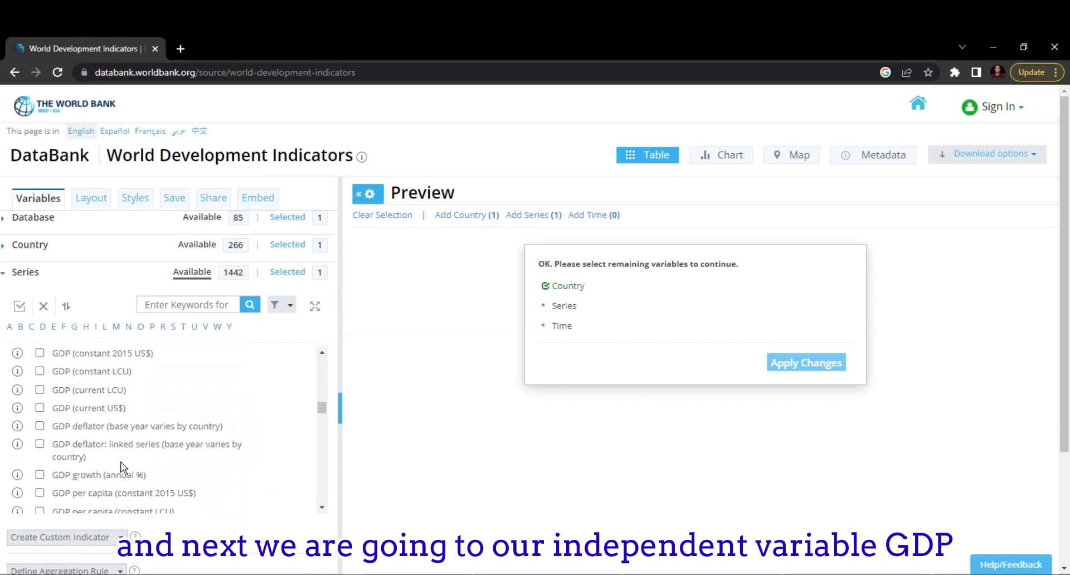
left_click(40, 475)
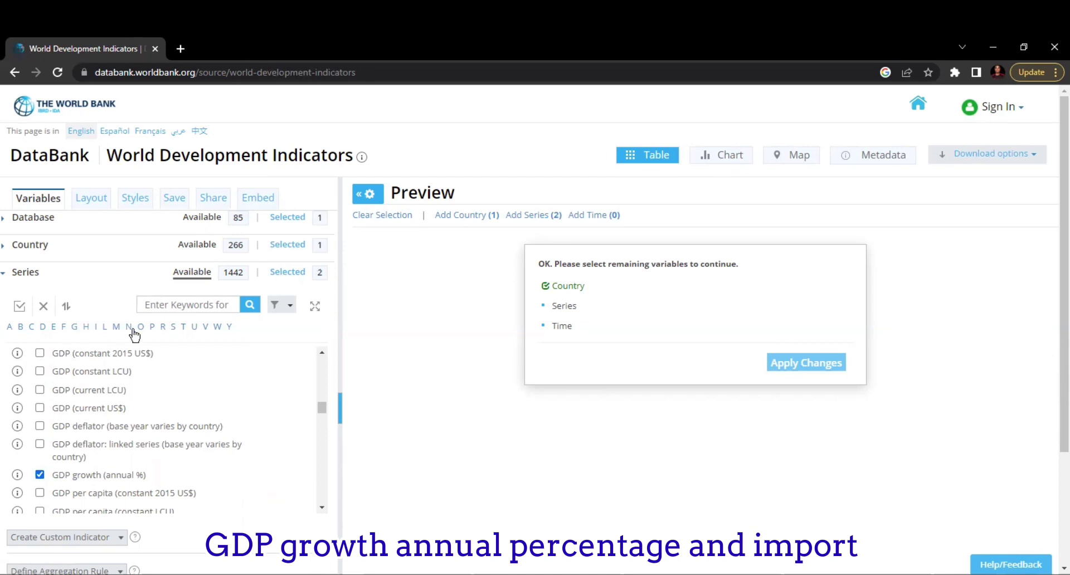
left_click(96, 328)
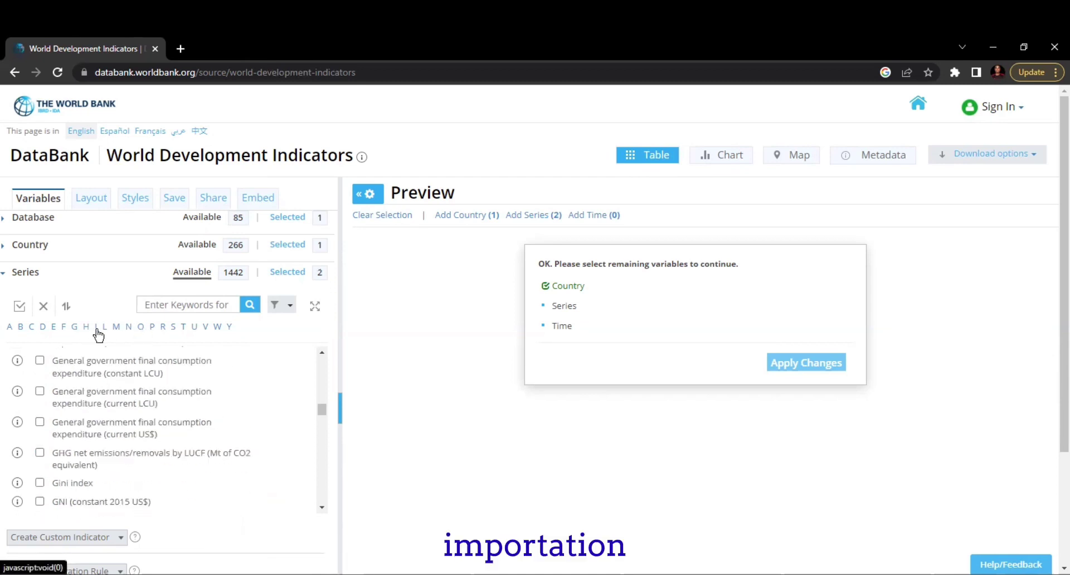
scroll(322, 502, "down", 6)
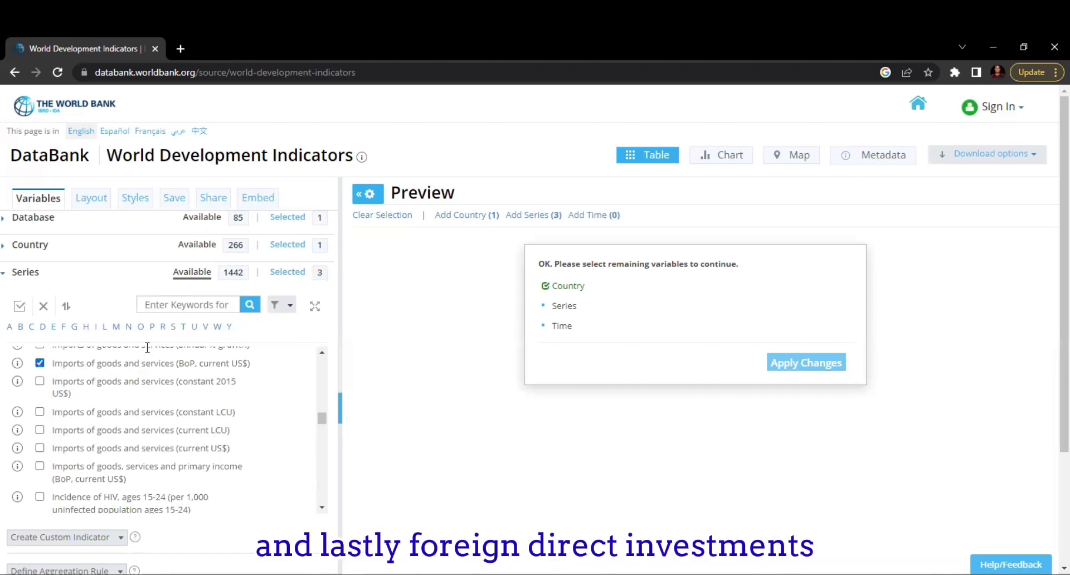
Add the series Foreign direct investment, net outflows (% of GDP) to the report
left_click(64, 327)
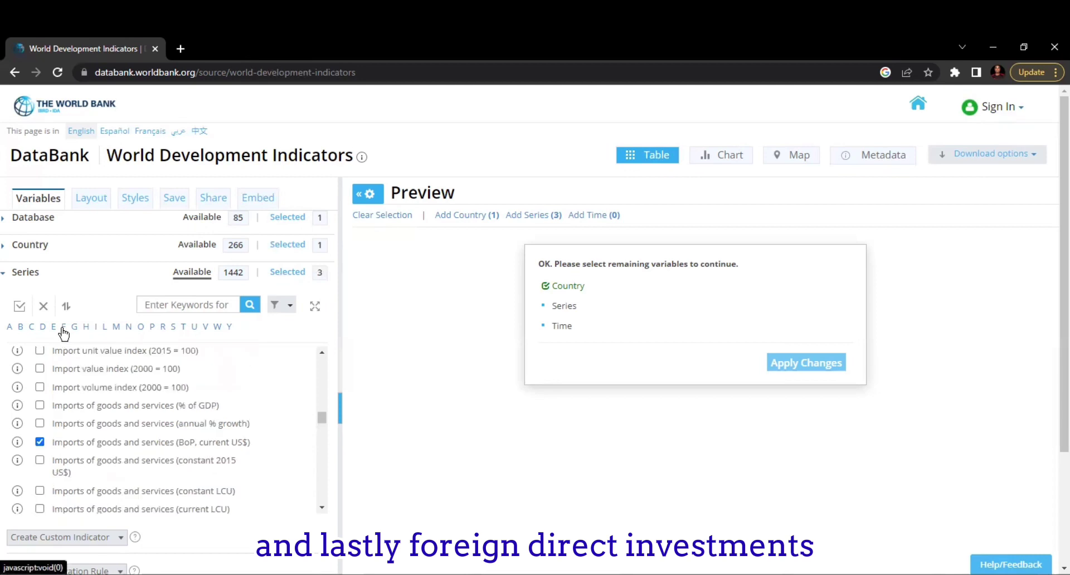
left_click(322, 508)
scroll(322, 508, "down", 5)
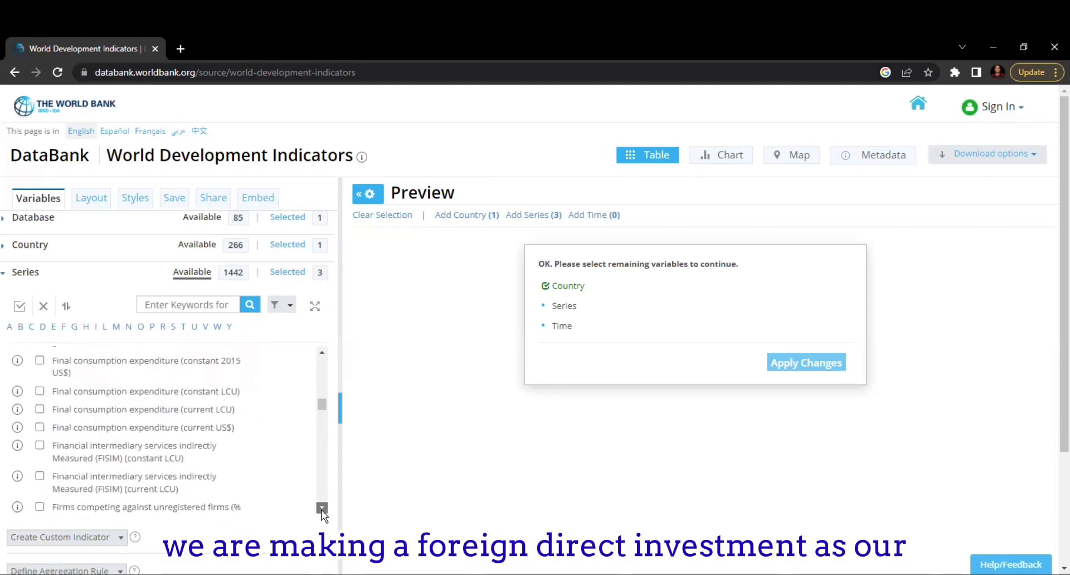
scroll(321, 508, "down", 5)
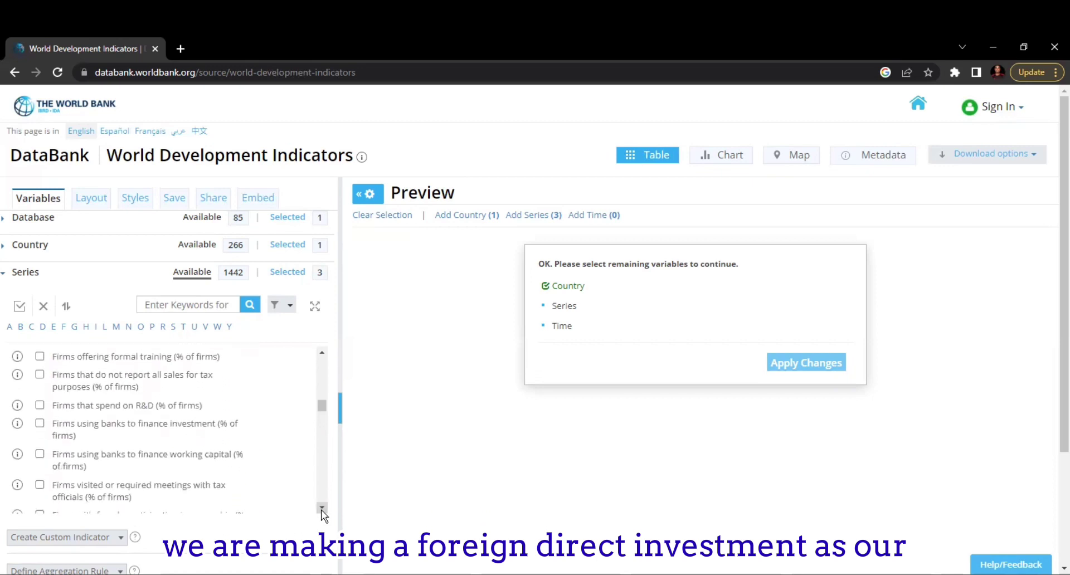
scroll(322, 508, "down", 5)
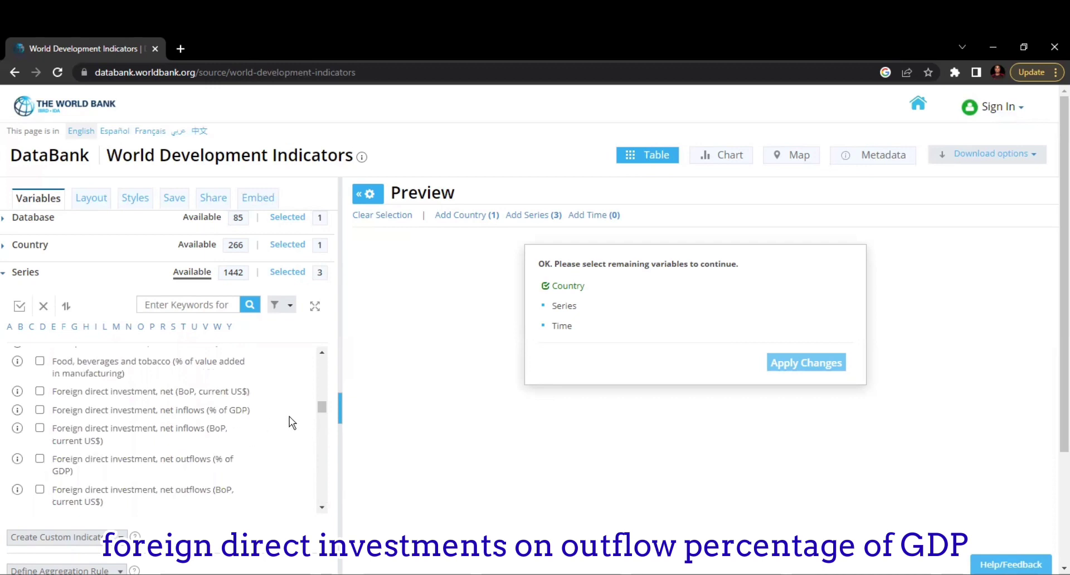
left_click(40, 459)
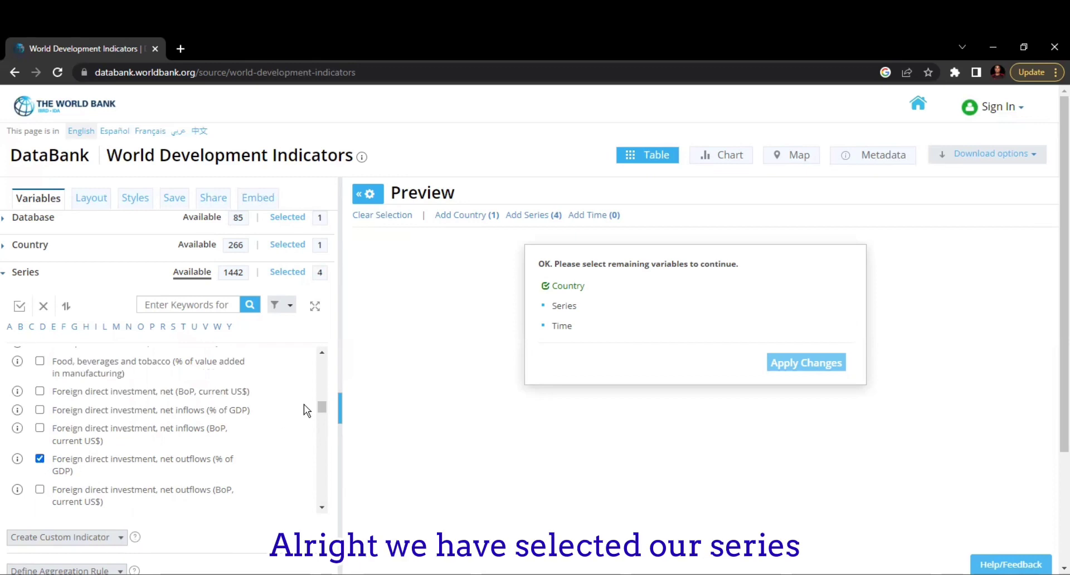
left_click(29, 277)
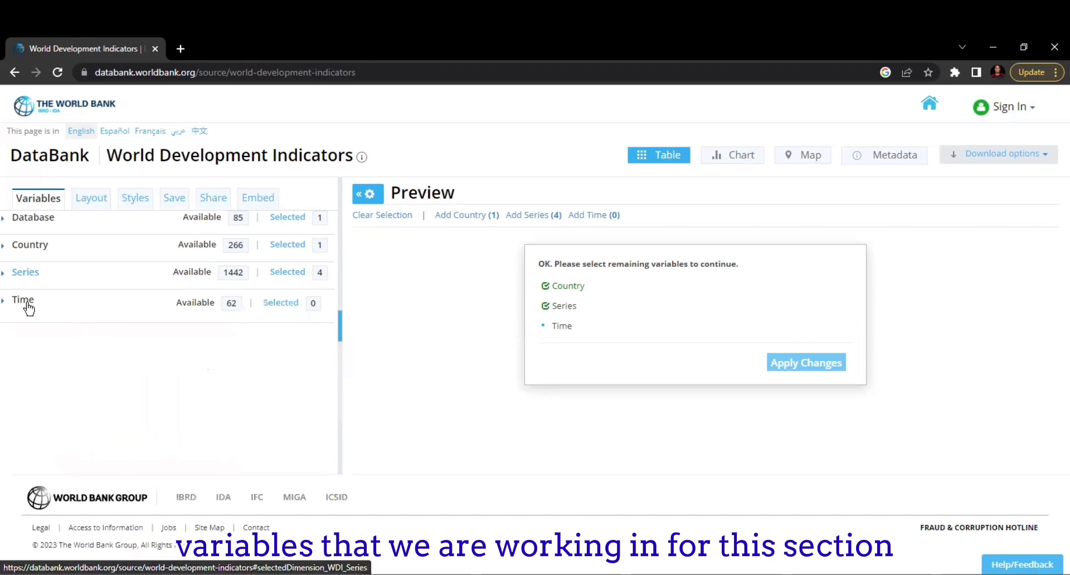
Set the report's time range to 2000–2021 by selecting the 25 recent years and excluding 1997, 1998 and 1999
left_click(25, 301)
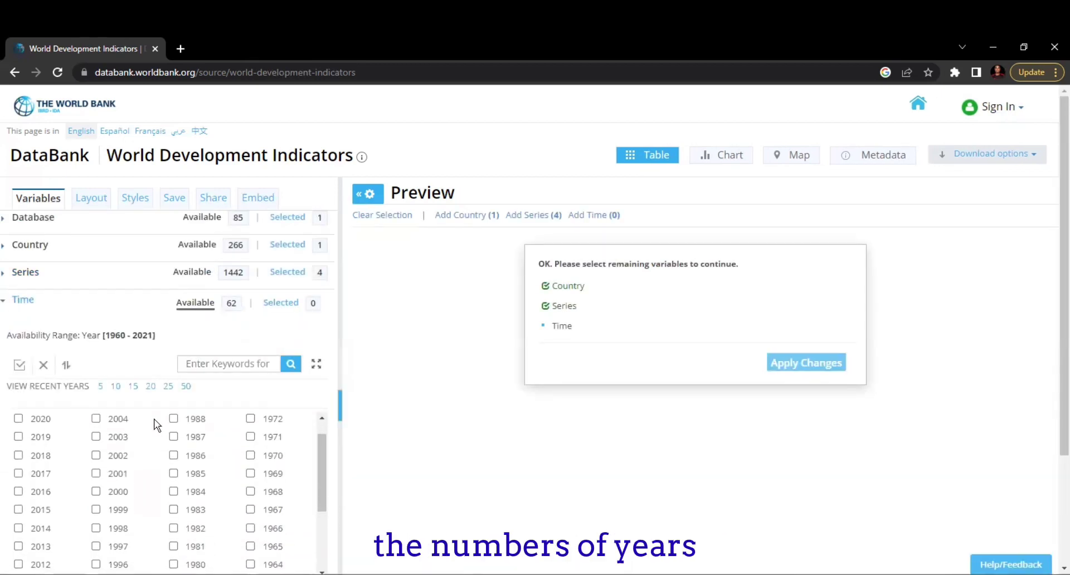
left_click(168, 387)
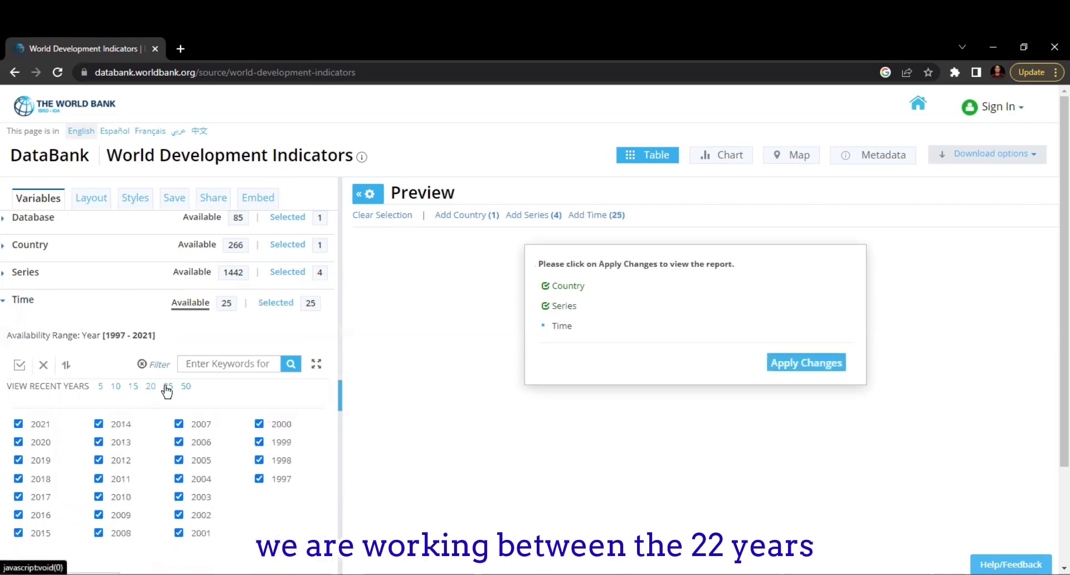
left_click(259, 479)
left_click(259, 460)
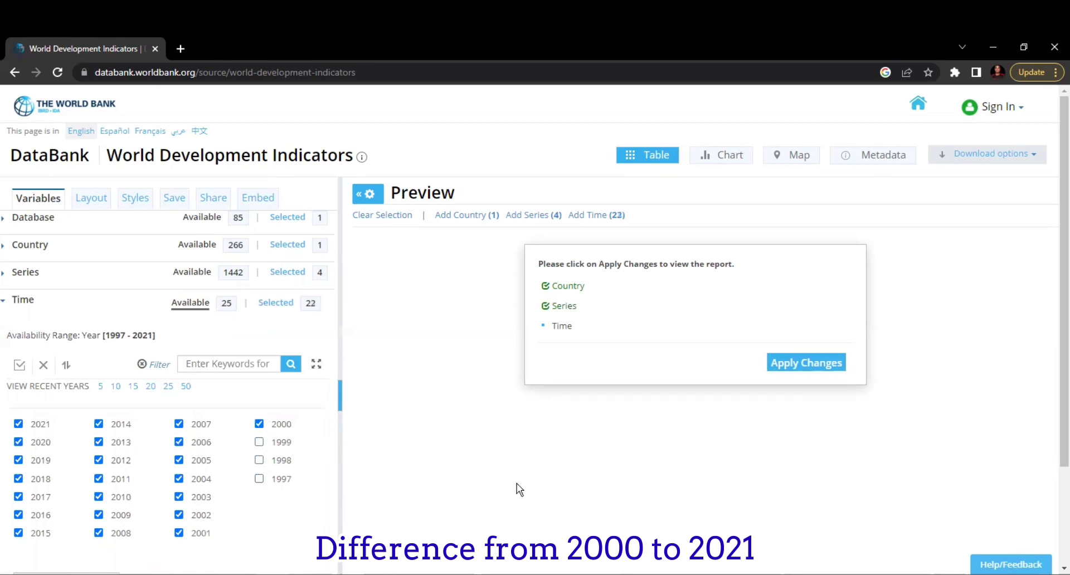
left_click(24, 301)
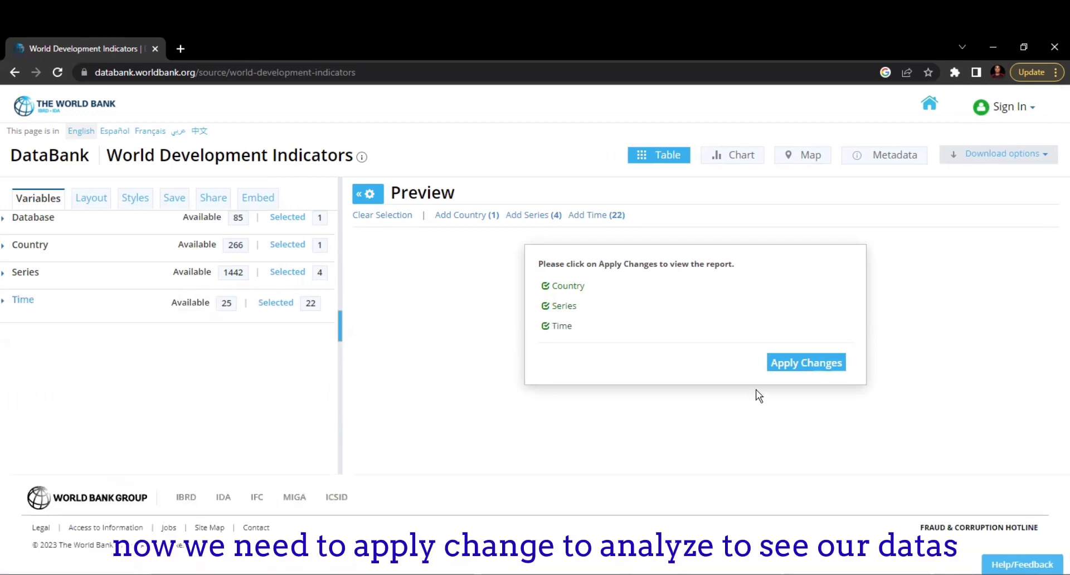
Apply the chosen variables to generate the data table and open the download options
left_click(797, 366)
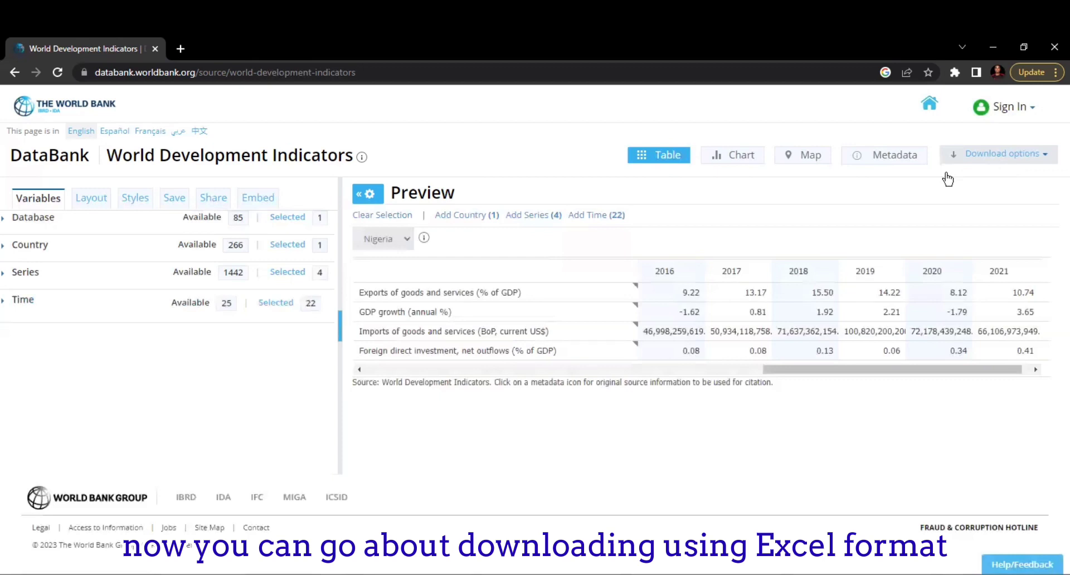
left_click(953, 155)
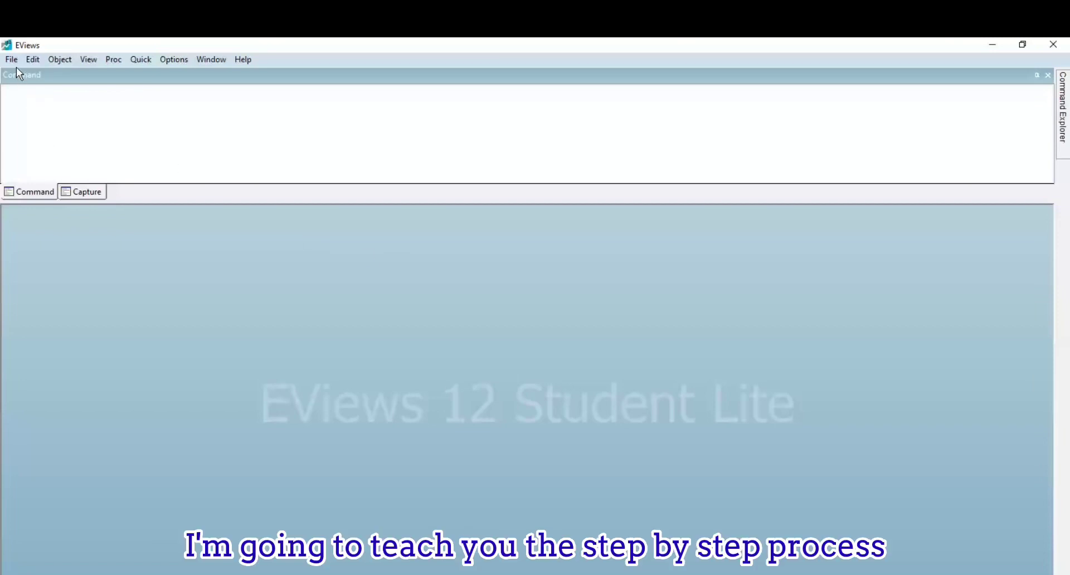
Switch to EViews and open the TEST Excel file from the NEW DATA folder as a foreign data workfile
left_click(12, 60)
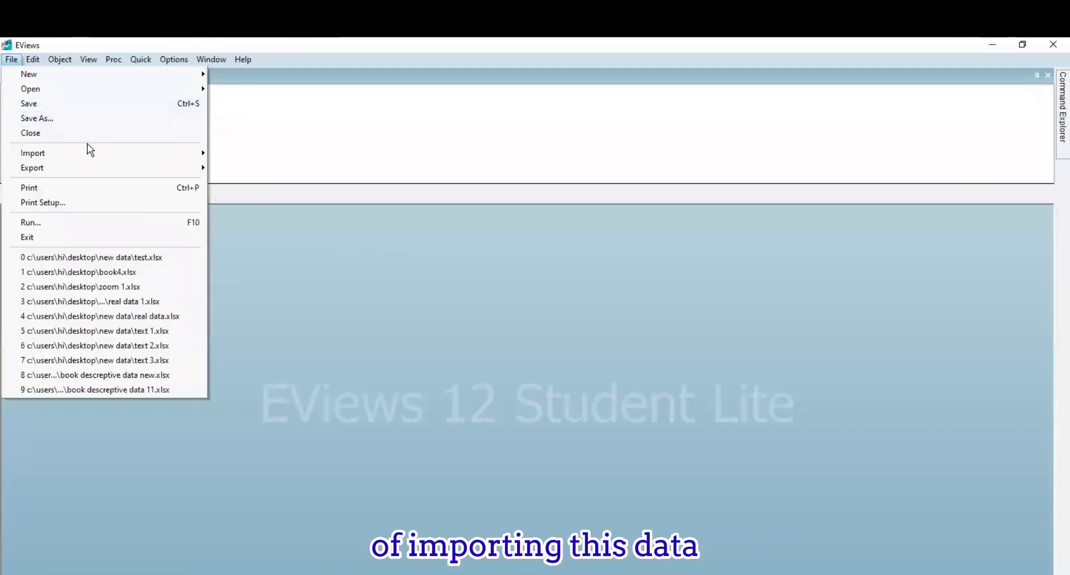
mouse_move(183, 87)
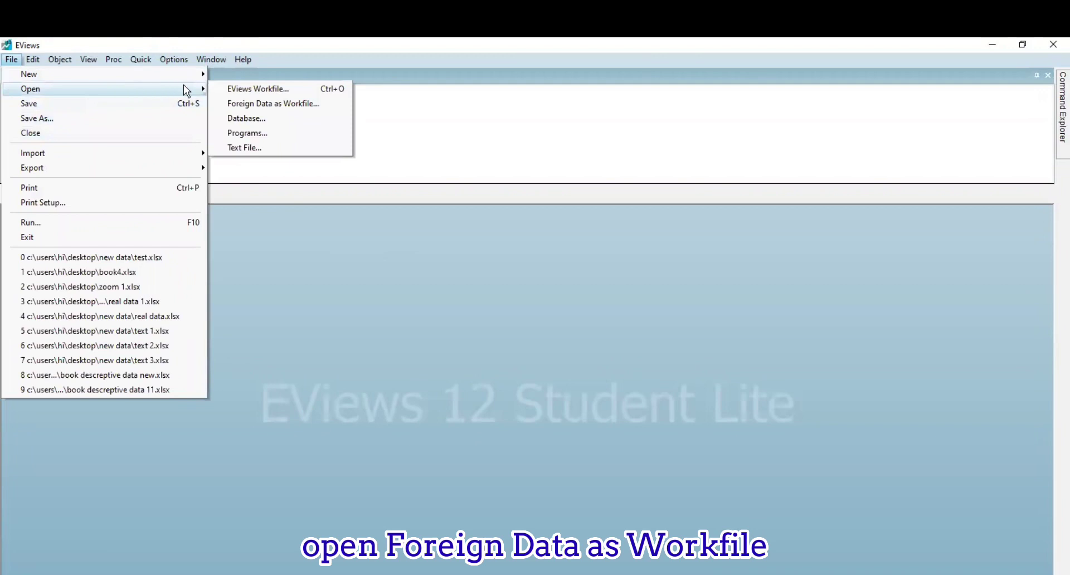
left_click(233, 105)
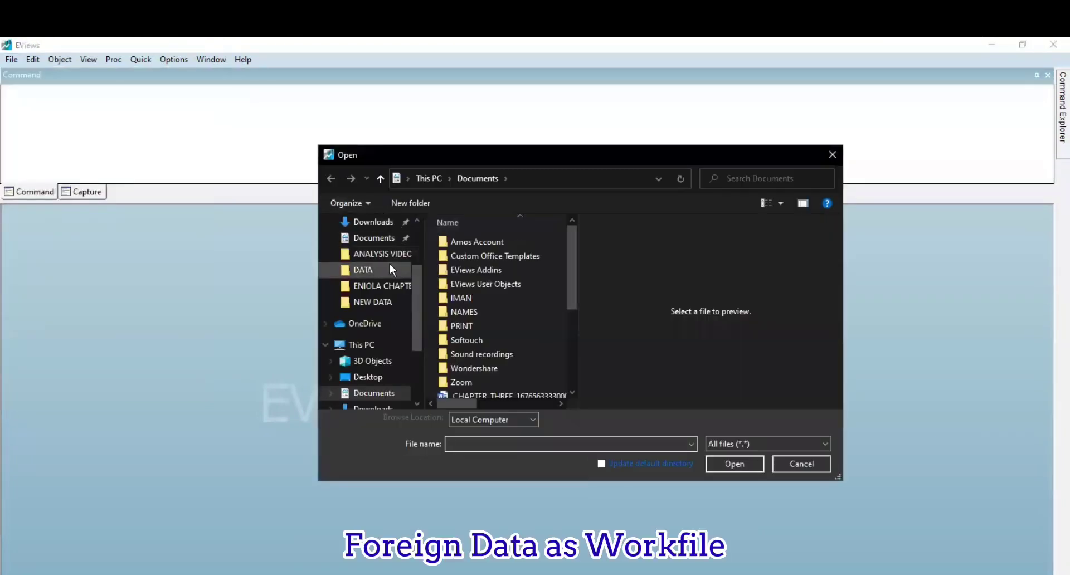
left_click(379, 302)
left_click(454, 311)
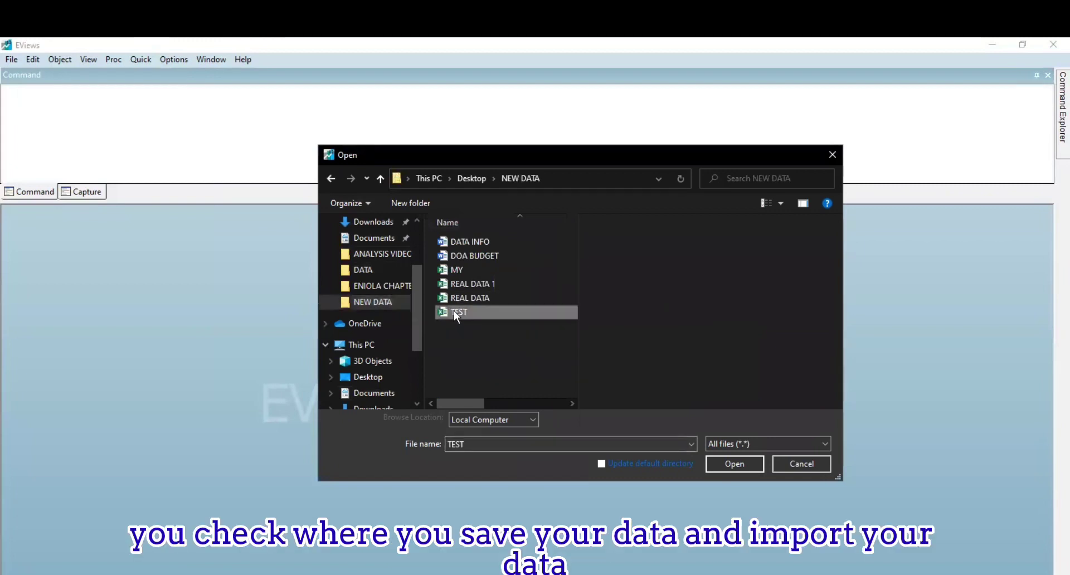
left_click(729, 464)
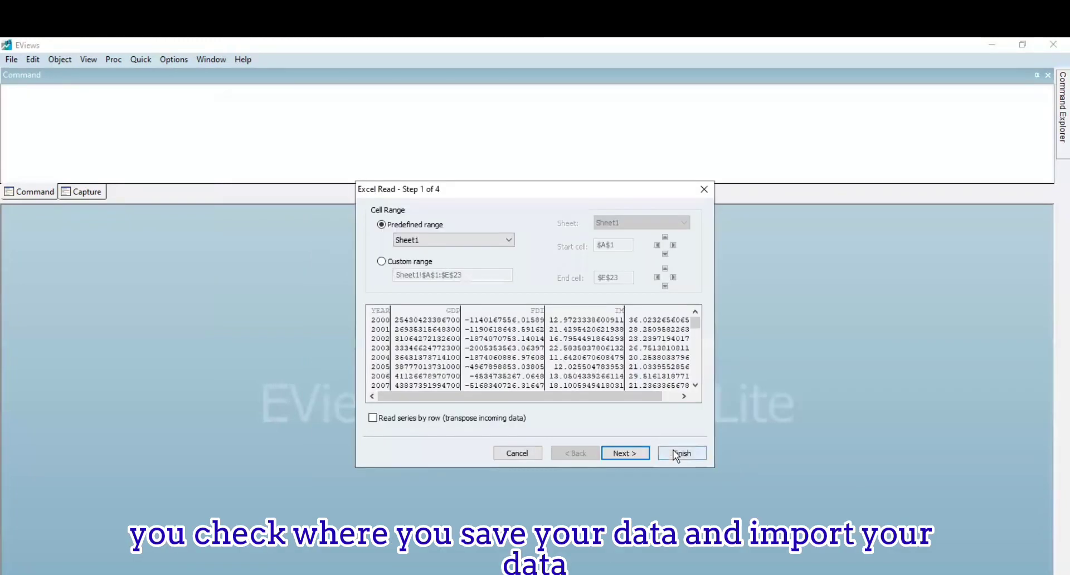
Complete the Excel import of Sheet1 as a new workfile, dated by the year series, with the default settings
left_click(644, 448)
left_click(644, 448)
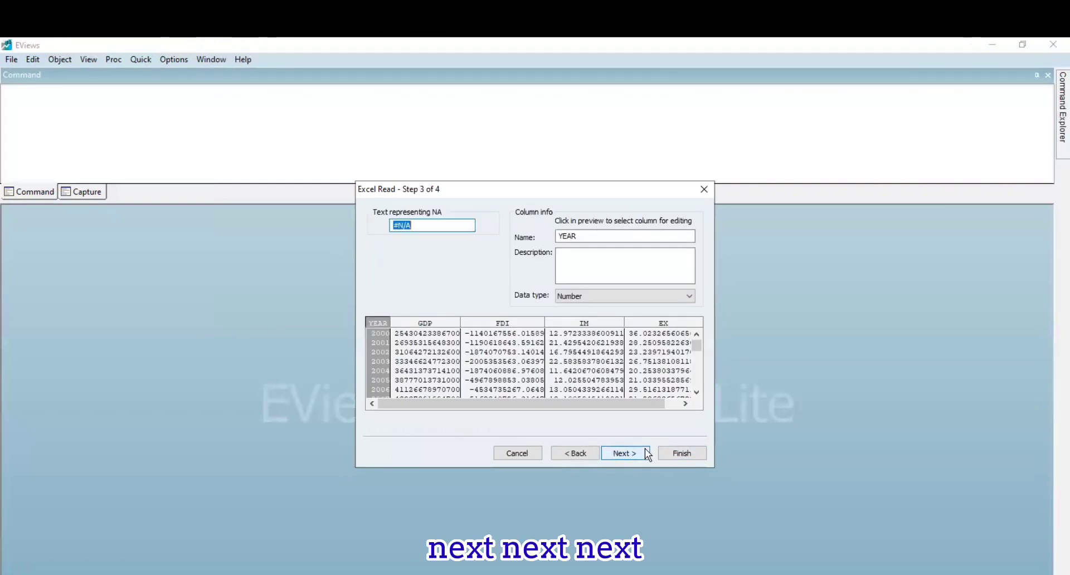
left_click(645, 451)
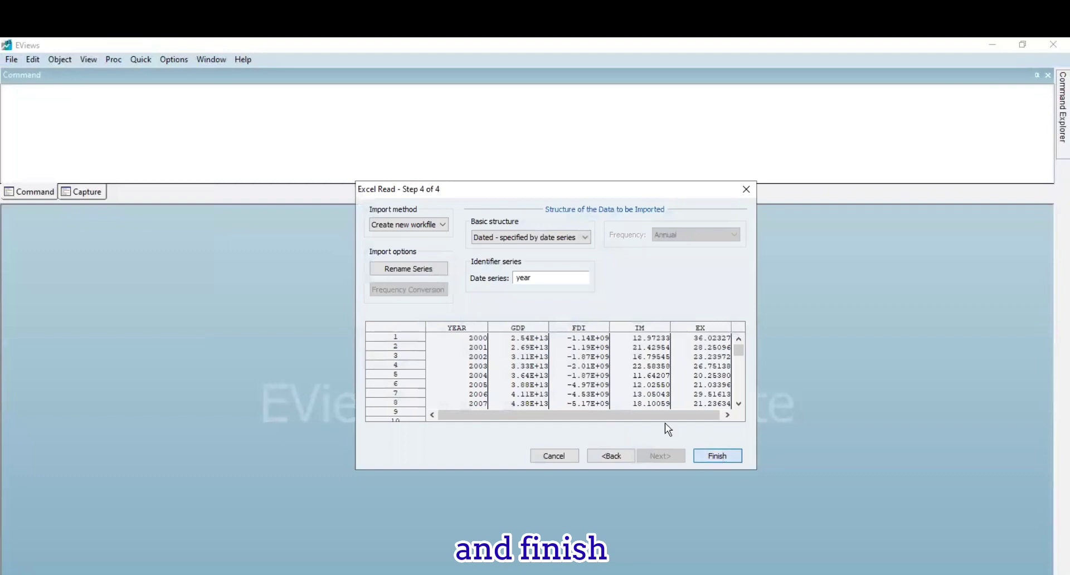
left_click(717, 456)
left_click(564, 357)
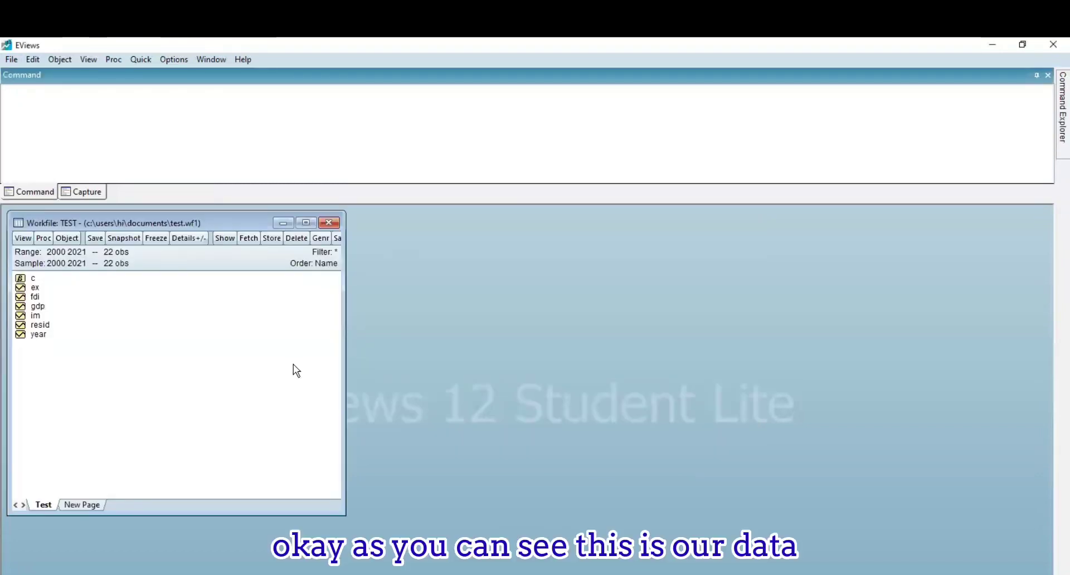
Maximize the TEST workfile and specify a new equation estimation as "ex c fdi gdp im", with exports as the dependent variable
left_click(306, 223)
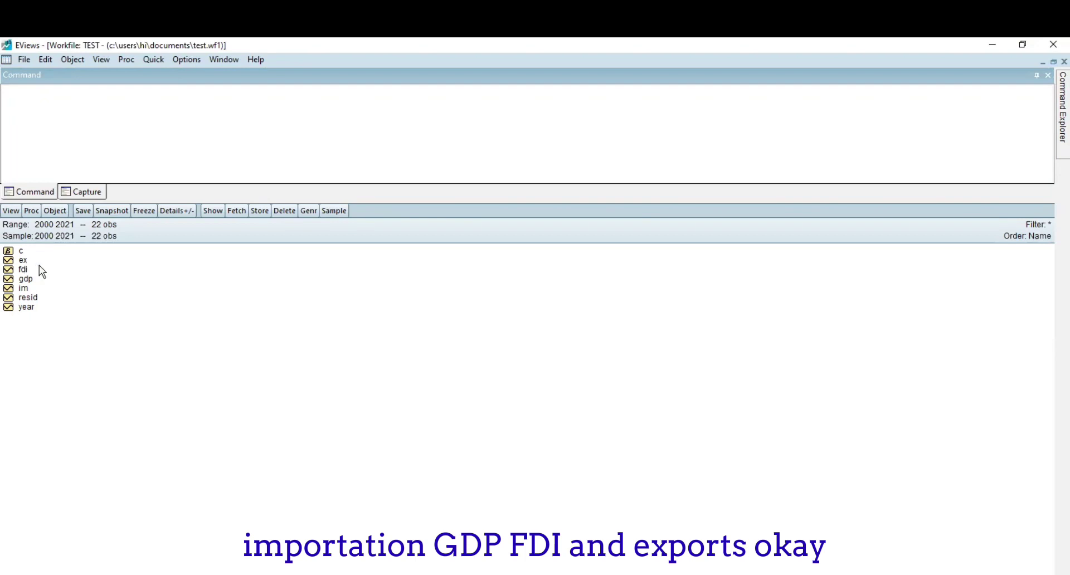
left_click(155, 63)
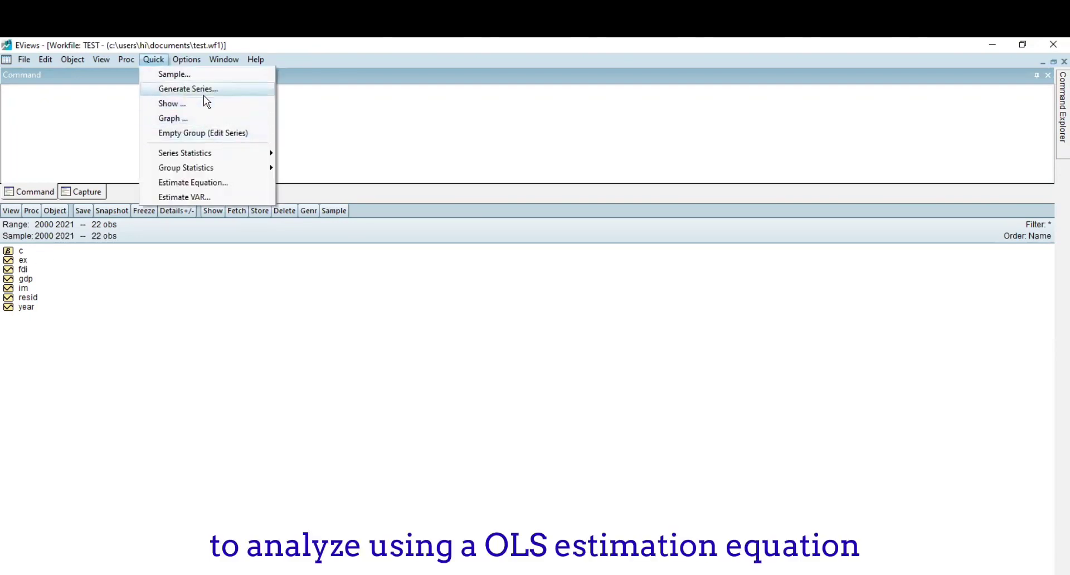
left_click(199, 181)
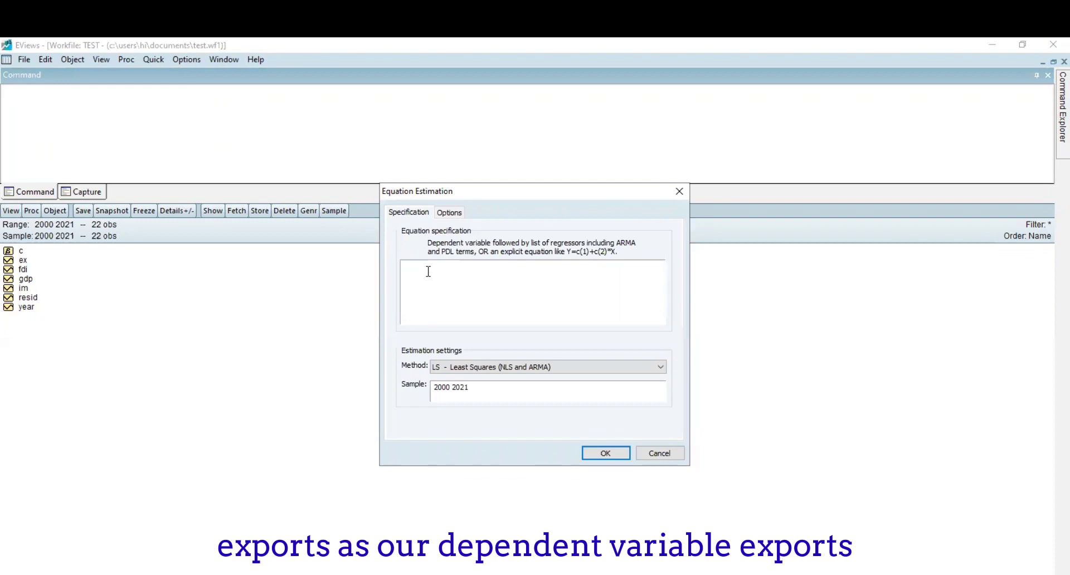
type("E")
key("BackSpace")
type("ex c")
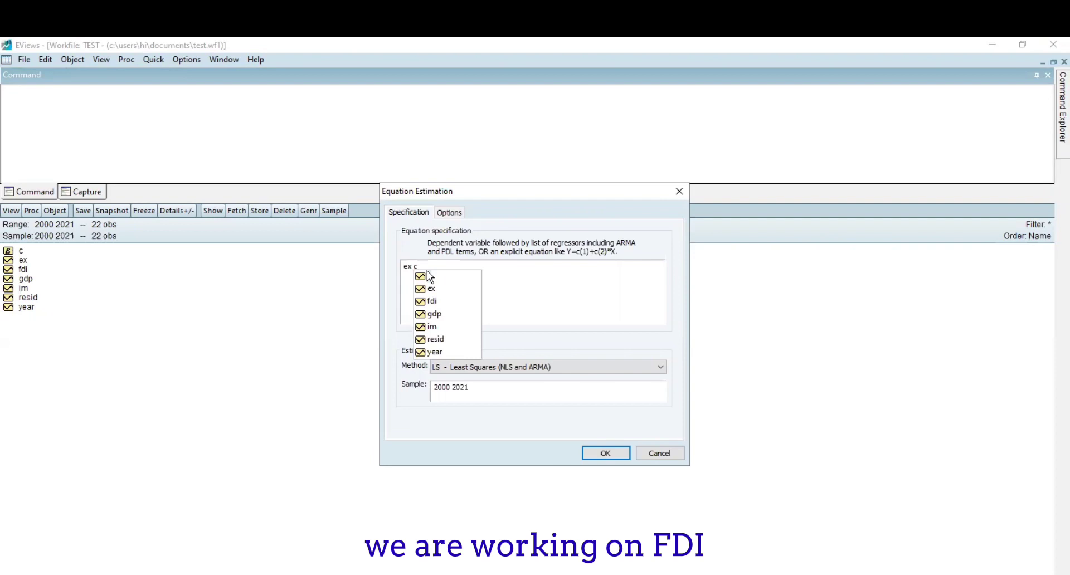
type("i")
type("di")
key("BackSpace")
key("BackSpace")
key("BackSpace")
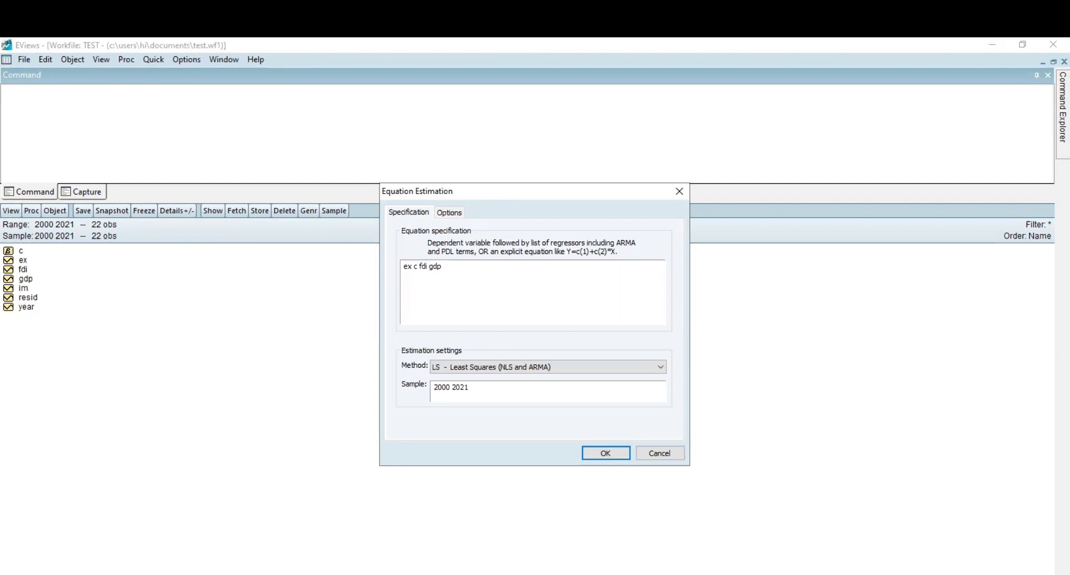
type("m")
Choose the LS - Least Squares (NLS and ARMA) method and estimate the equation over the 2000 2021 sample
left_click(482, 367)
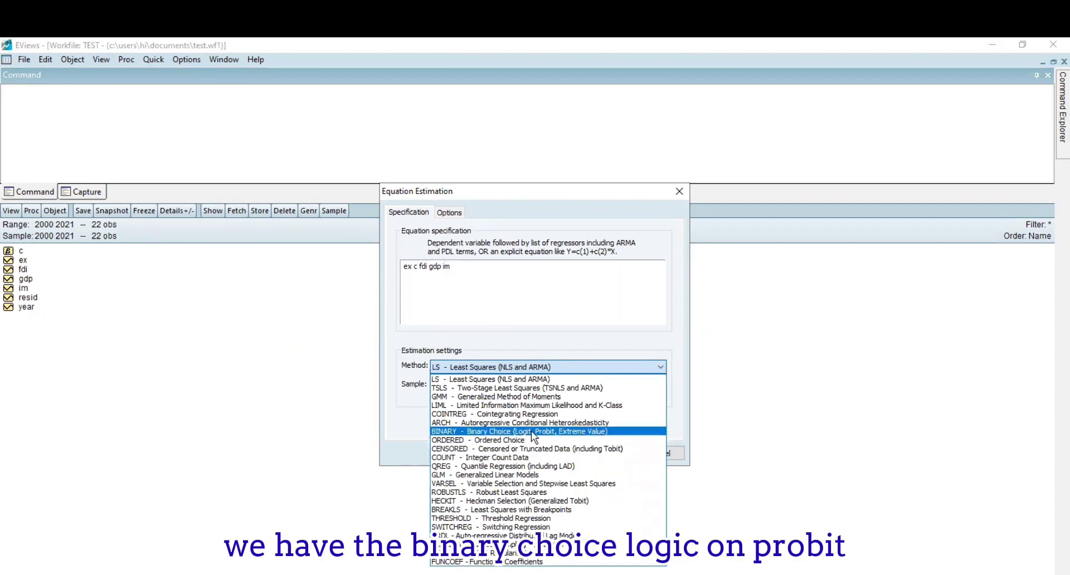
left_click(490, 382)
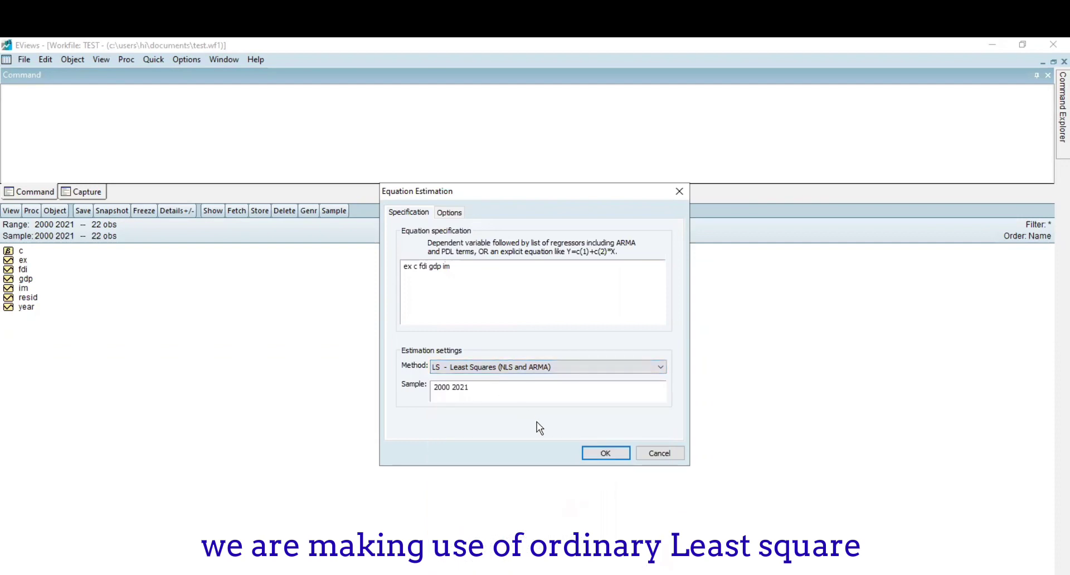
left_click(603, 453)
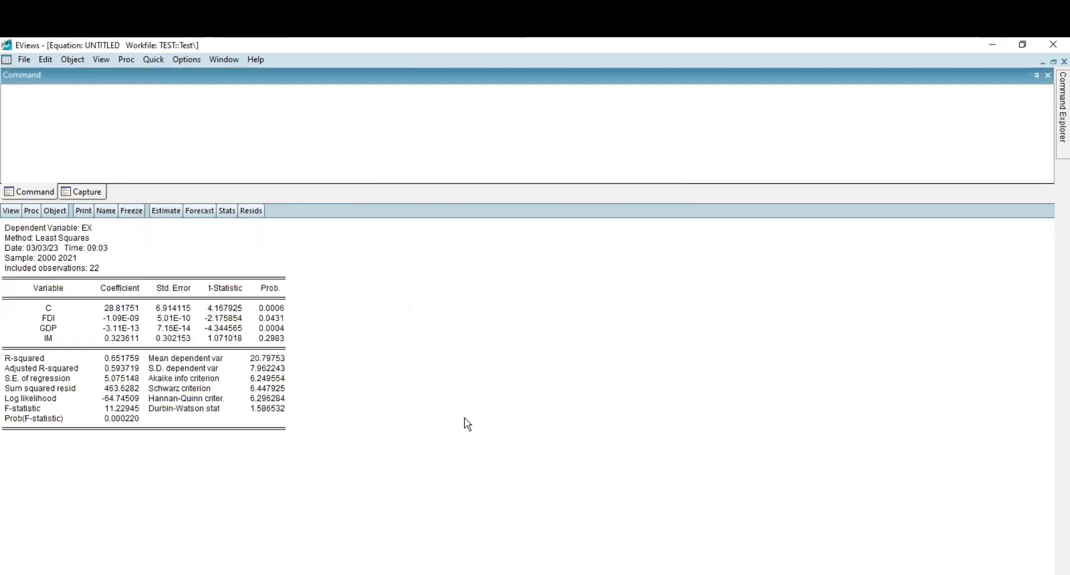